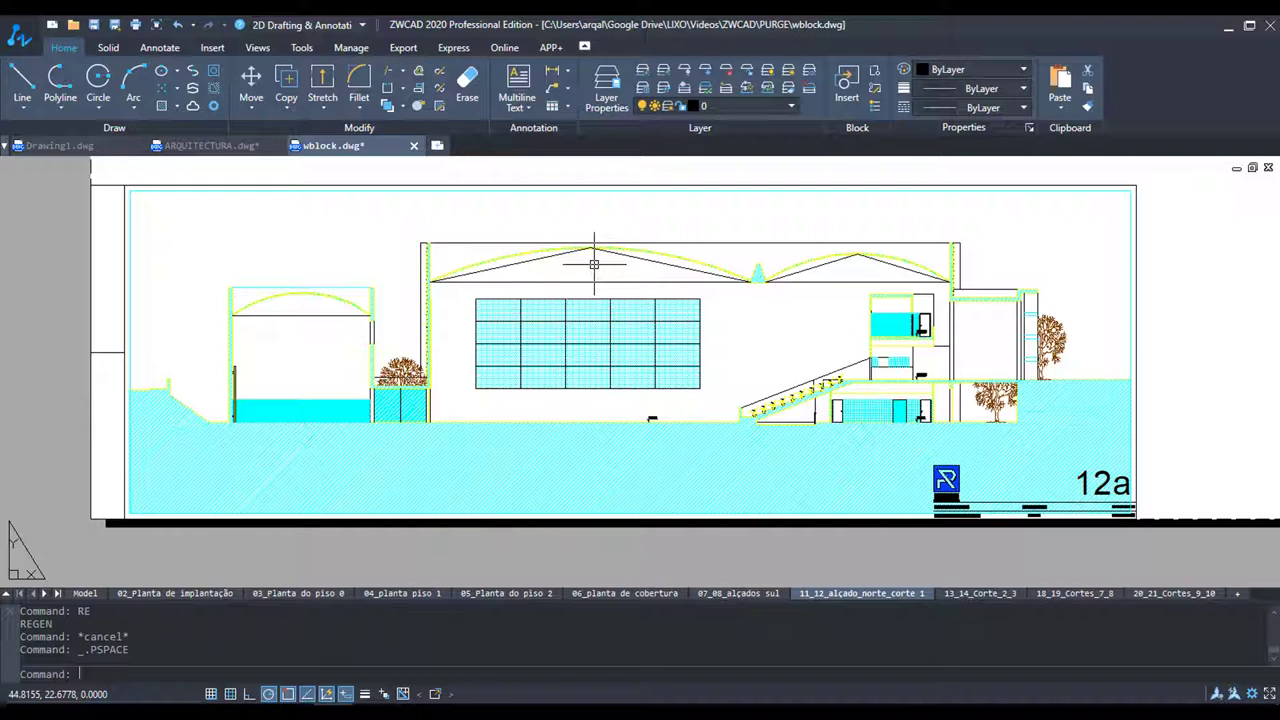
# Run STYLESMANAGER to open the Printstyle folder of ZWCAD plot style tables
pyautogui.write('sty')
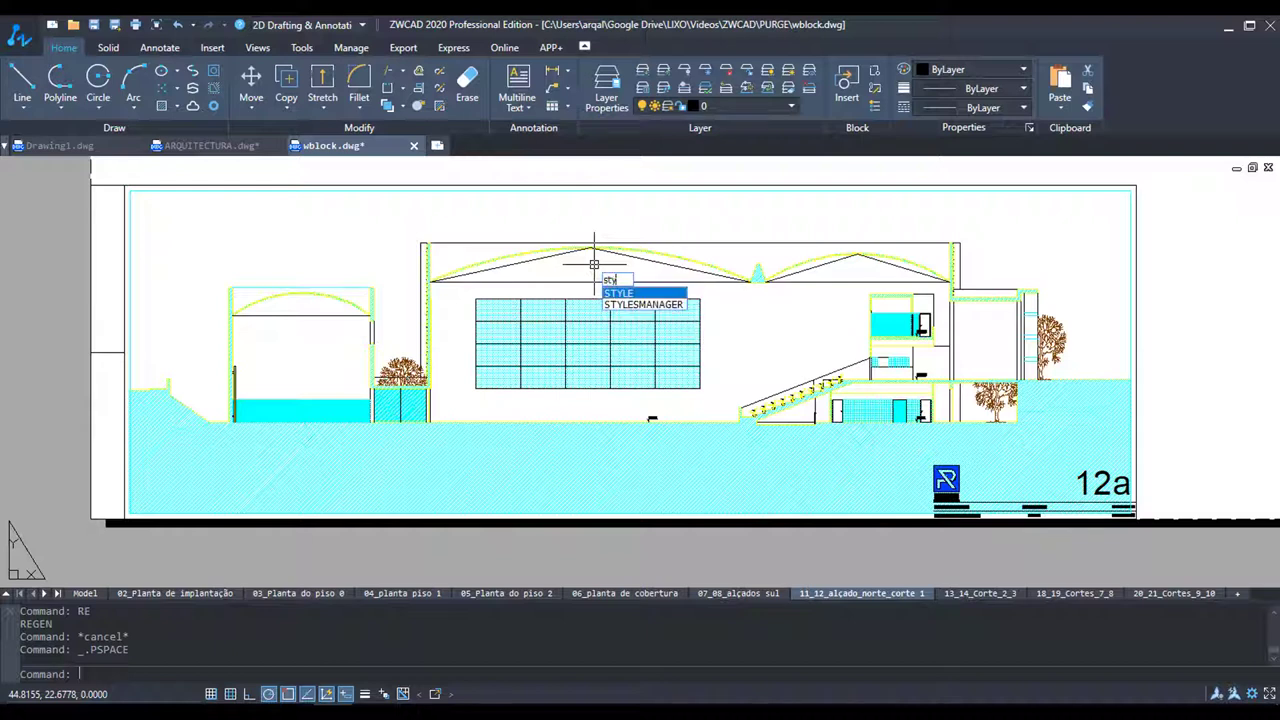
pyautogui.write('lesma')
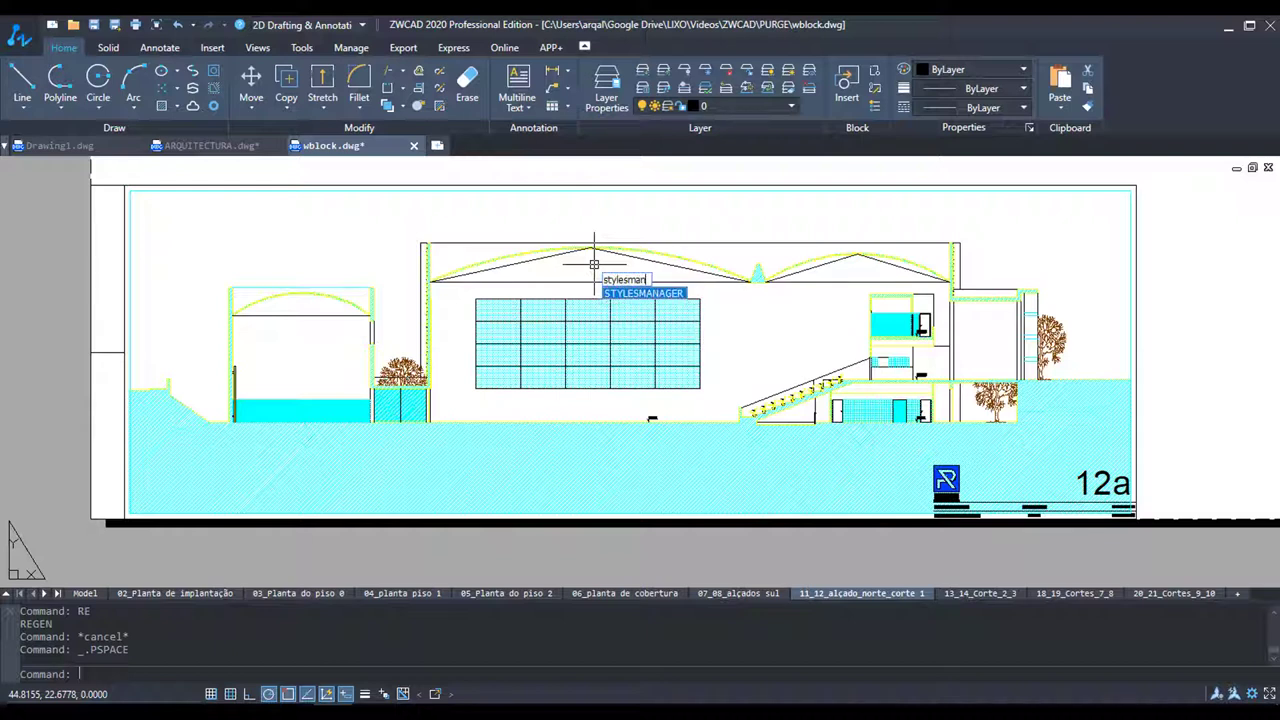
pyautogui.write('nag')
pyautogui.write('er')
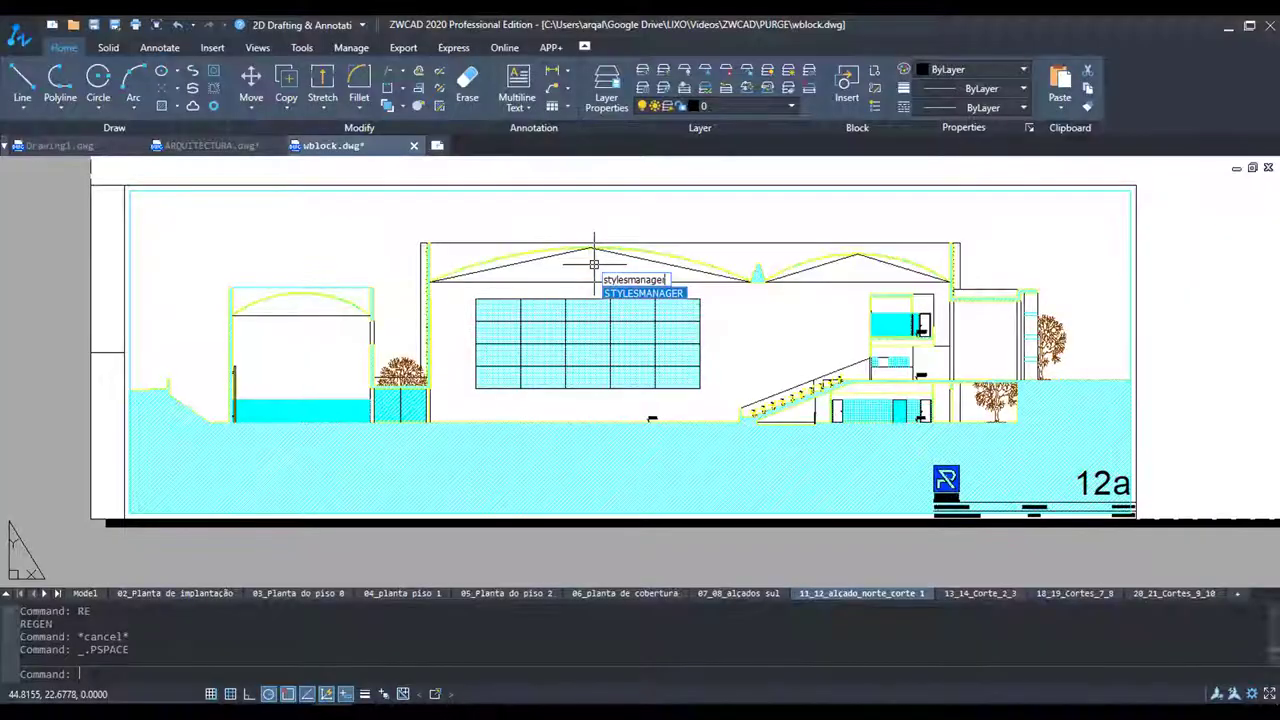
pyautogui.press('Return')
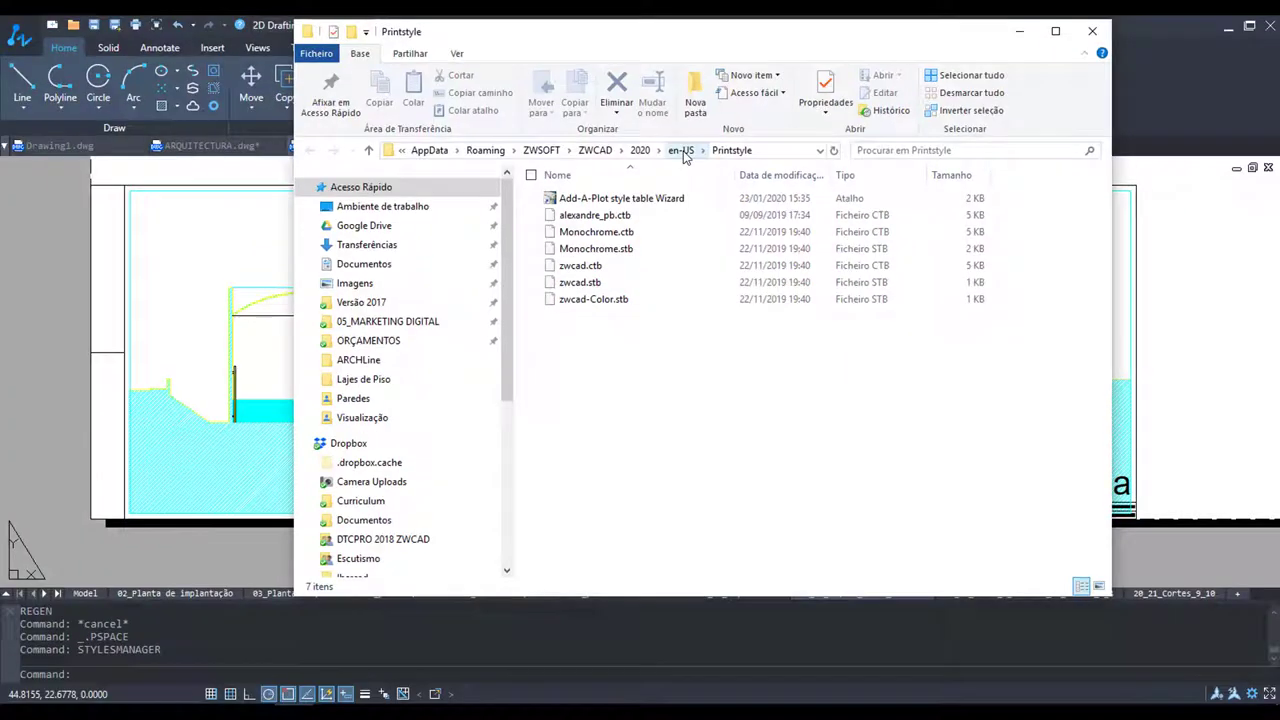
# Go up to en-US, enter the Plotters folder and select DWFx ePlot (XPS Compatible).pc5
pyautogui.click(681, 150)
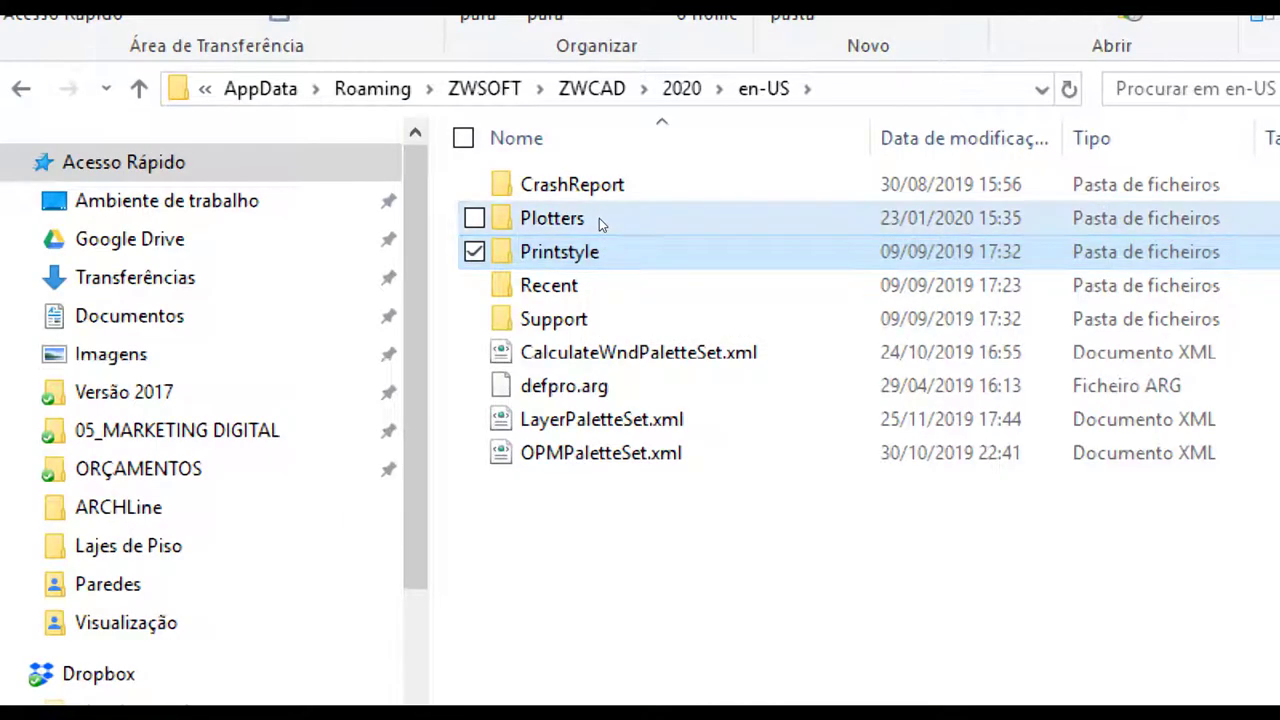
pyautogui.click(601, 224)
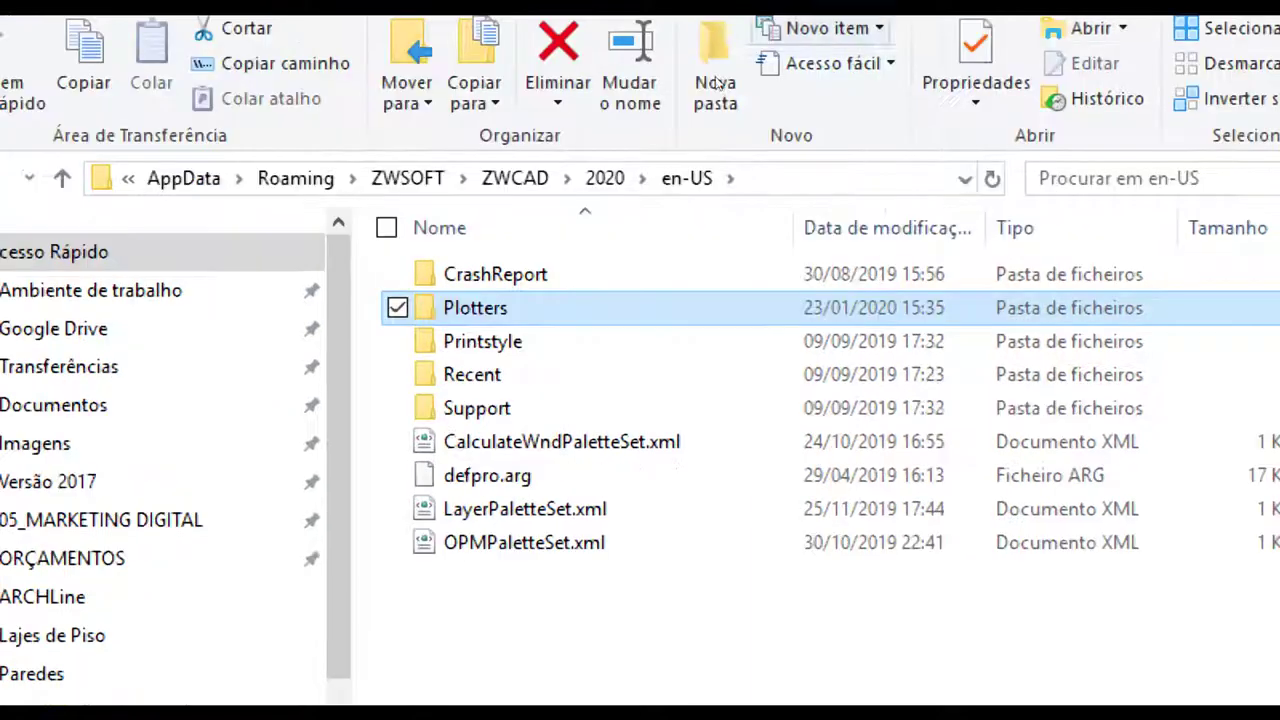
pyautogui.doubleClick(585, 307)
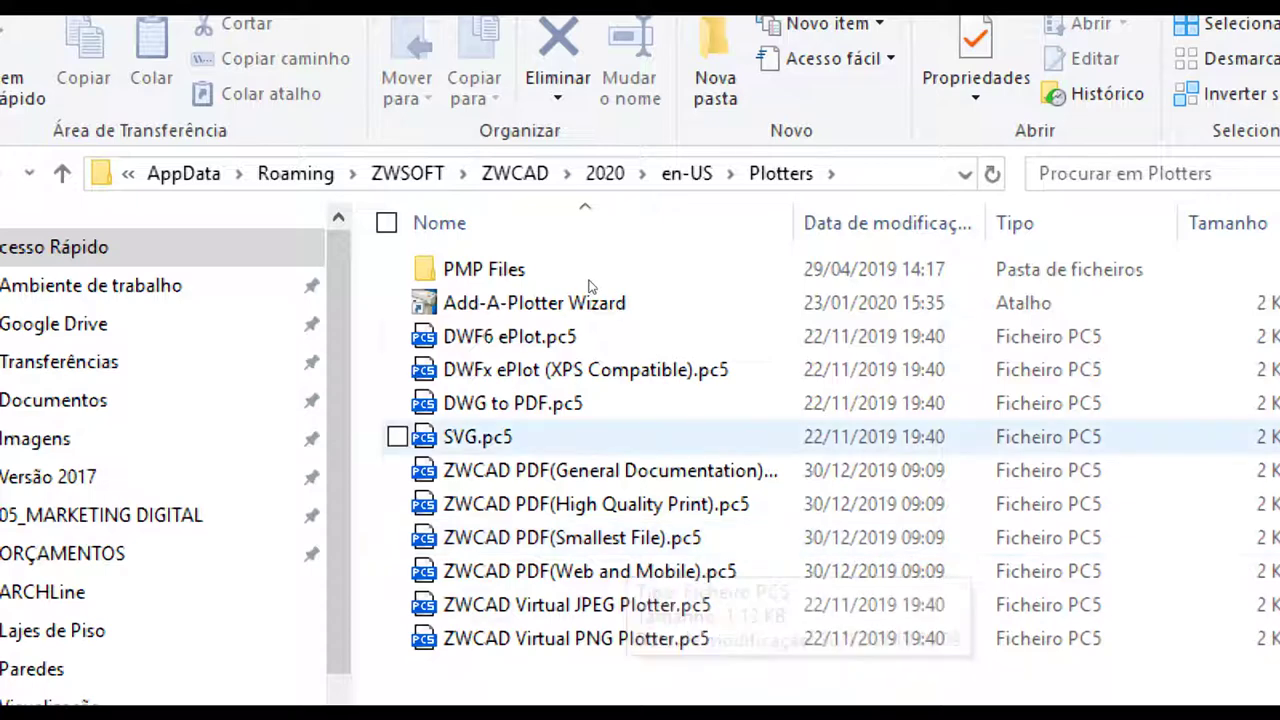
pyautogui.click(606, 370)
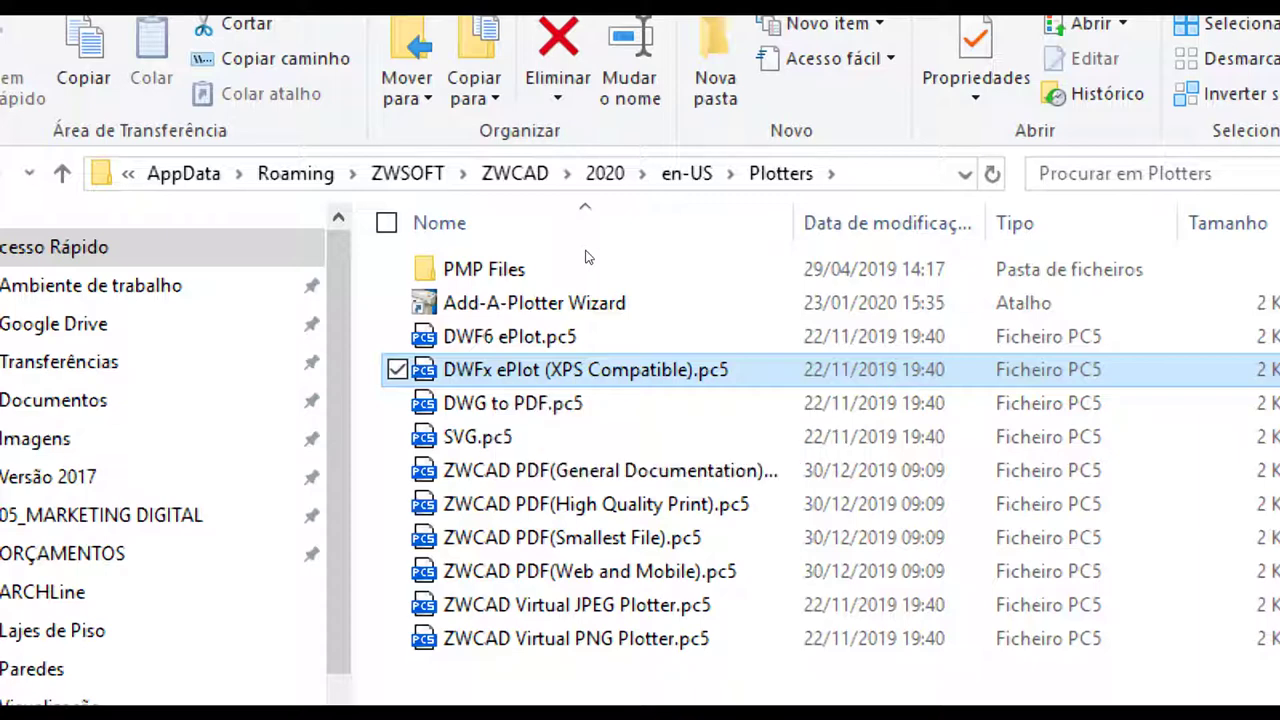
# Open DWFx ePlot (XPS Compatible).pc5 with Bloco de notas, with 'always use this app' unticked
pyautogui.rightClick(500, 370)
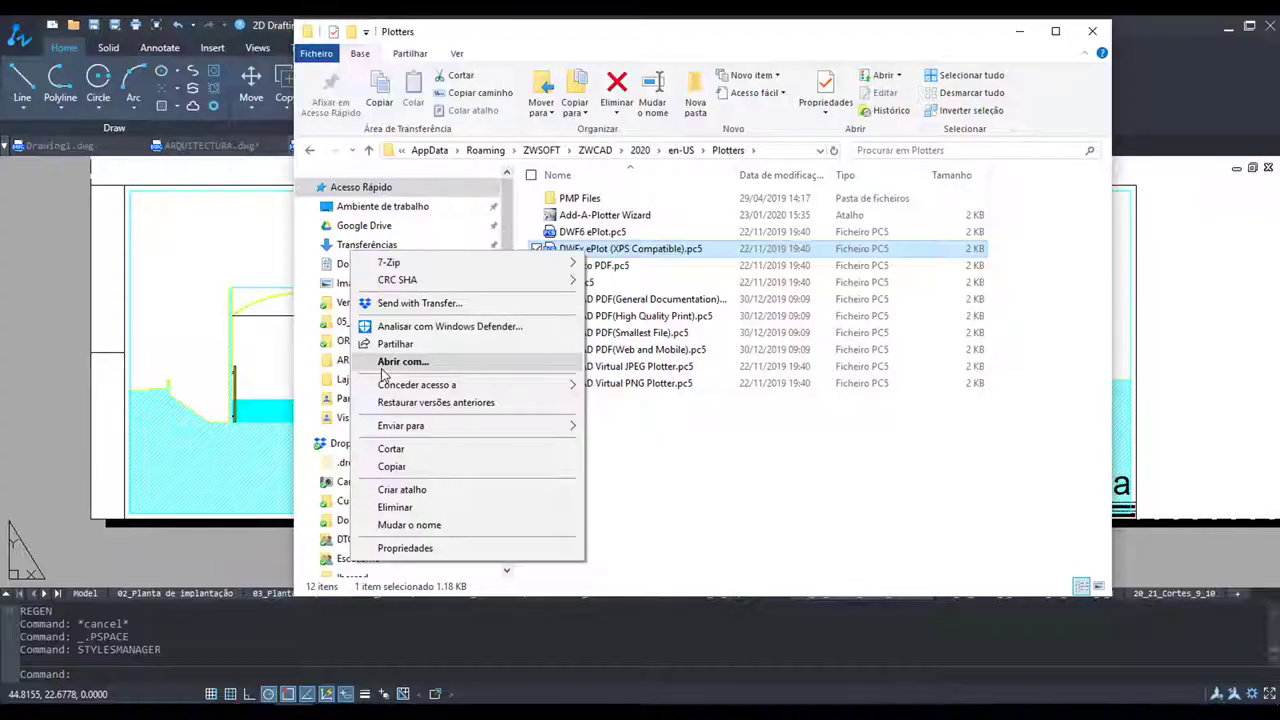
pyautogui.click(400, 360)
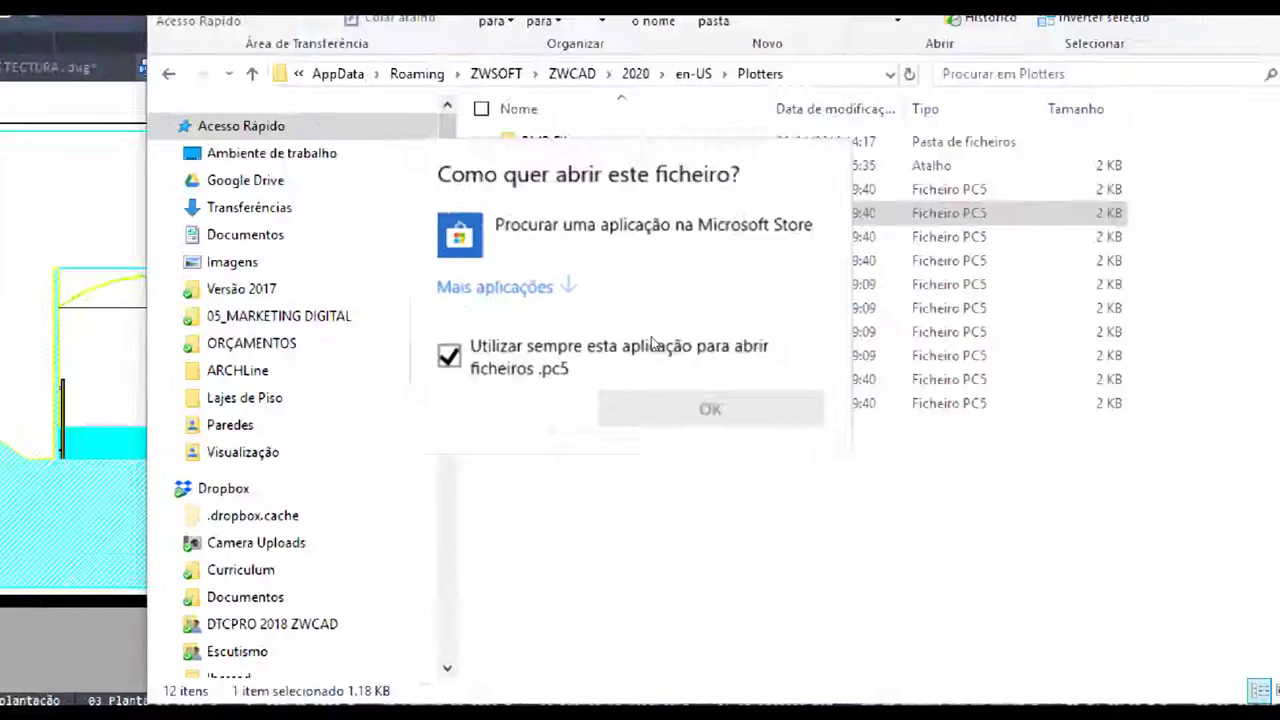
pyautogui.click(512, 358)
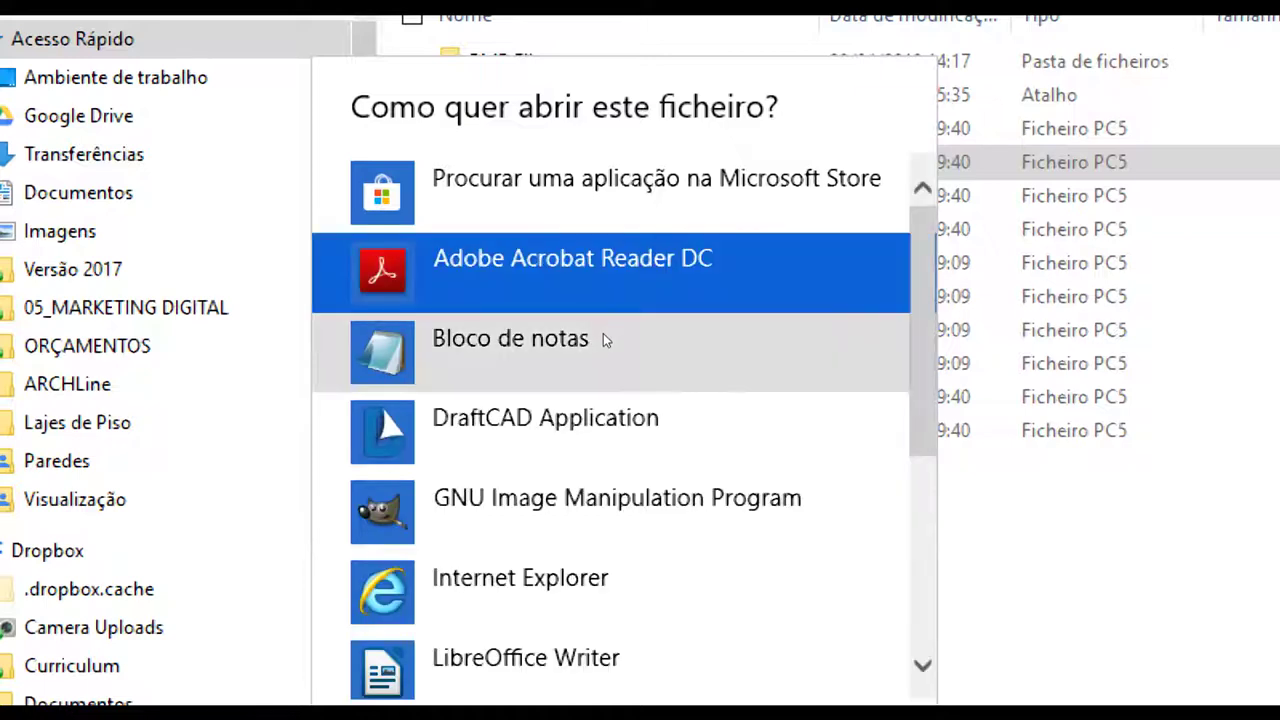
pyautogui.click(598, 340)
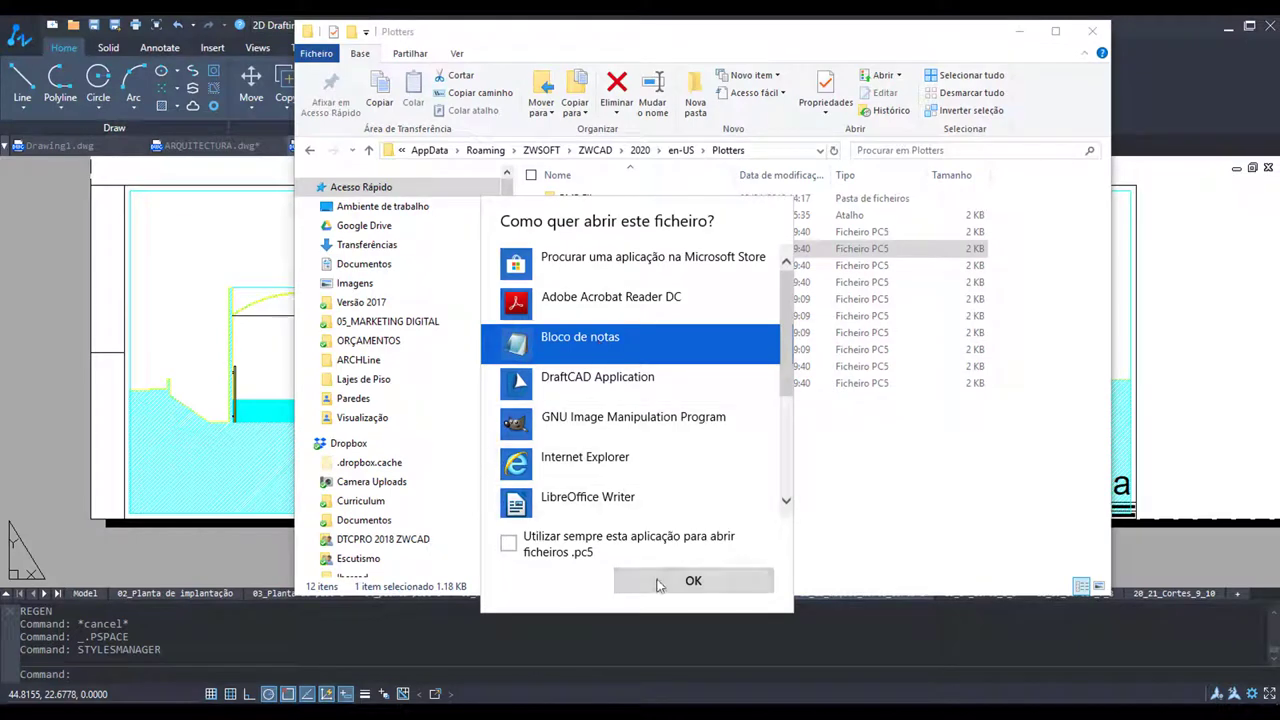
pyautogui.click(659, 585)
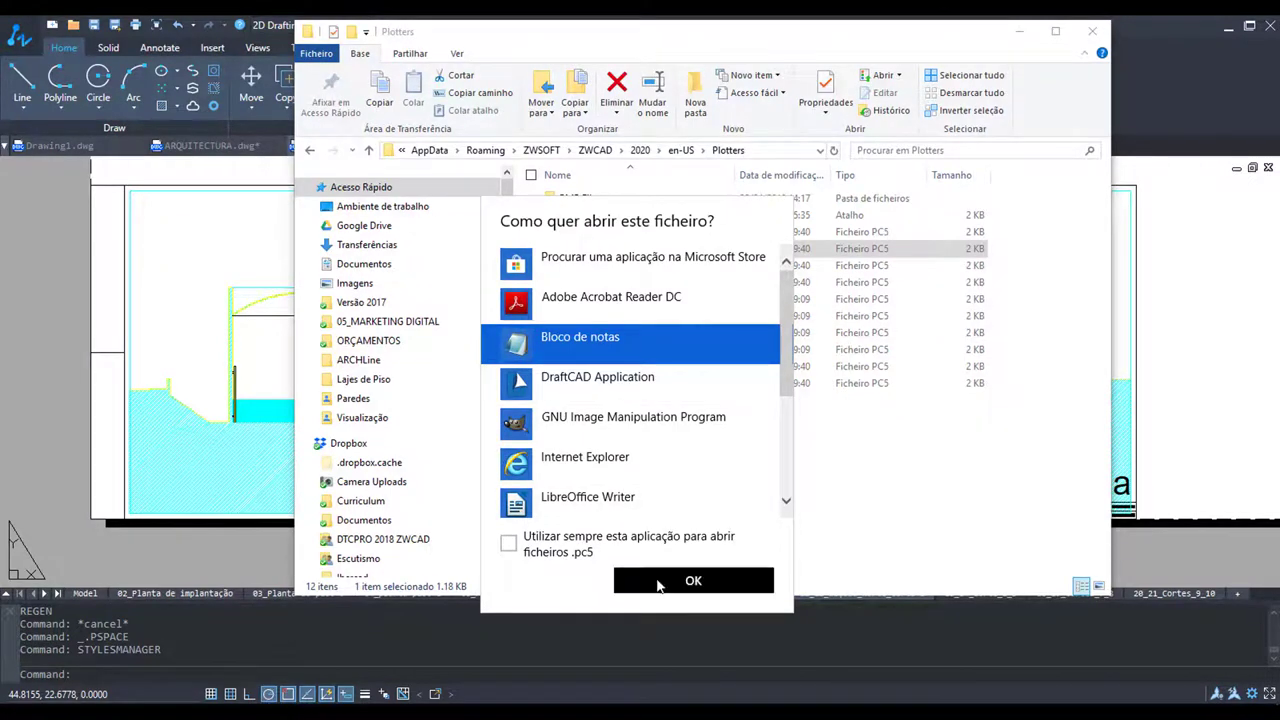
# Reposition the Notepad window and scroll down to the resolution_x and resolution_y lines
pyautogui.moveTo(378, 313); pyautogui.dragTo(745, 136)
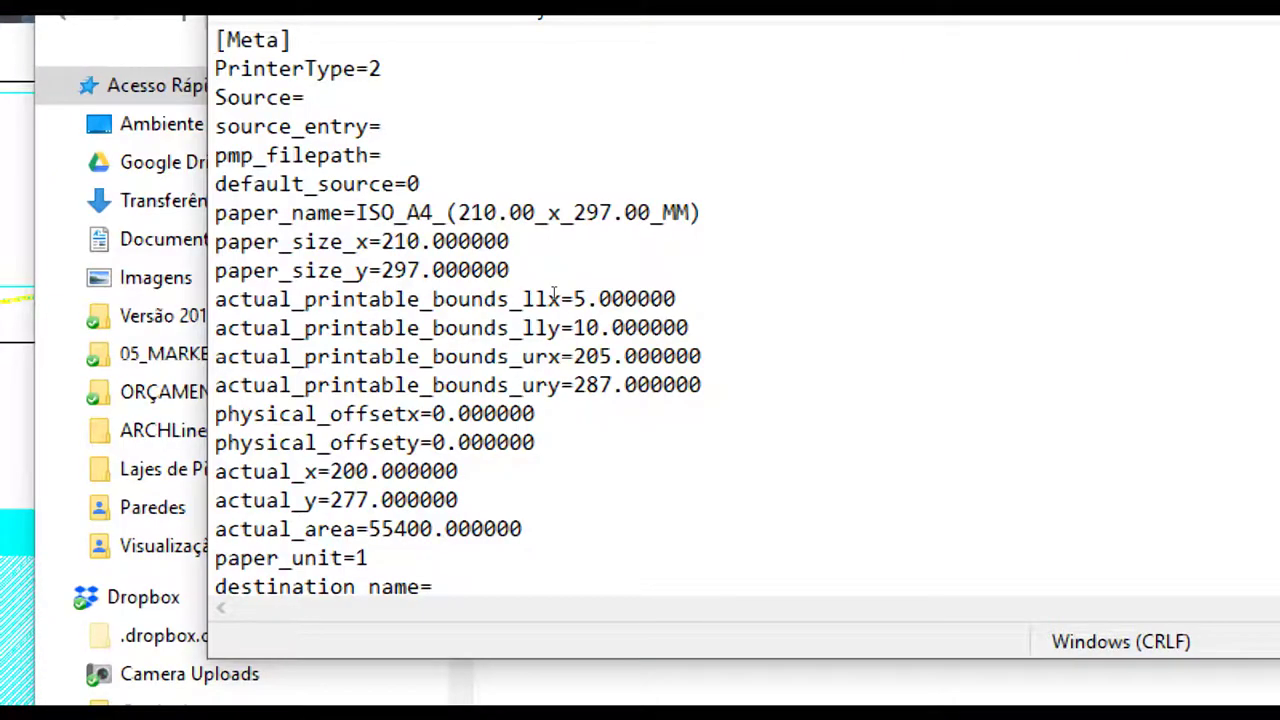
pyautogui.scroll(-2, 553, 292)
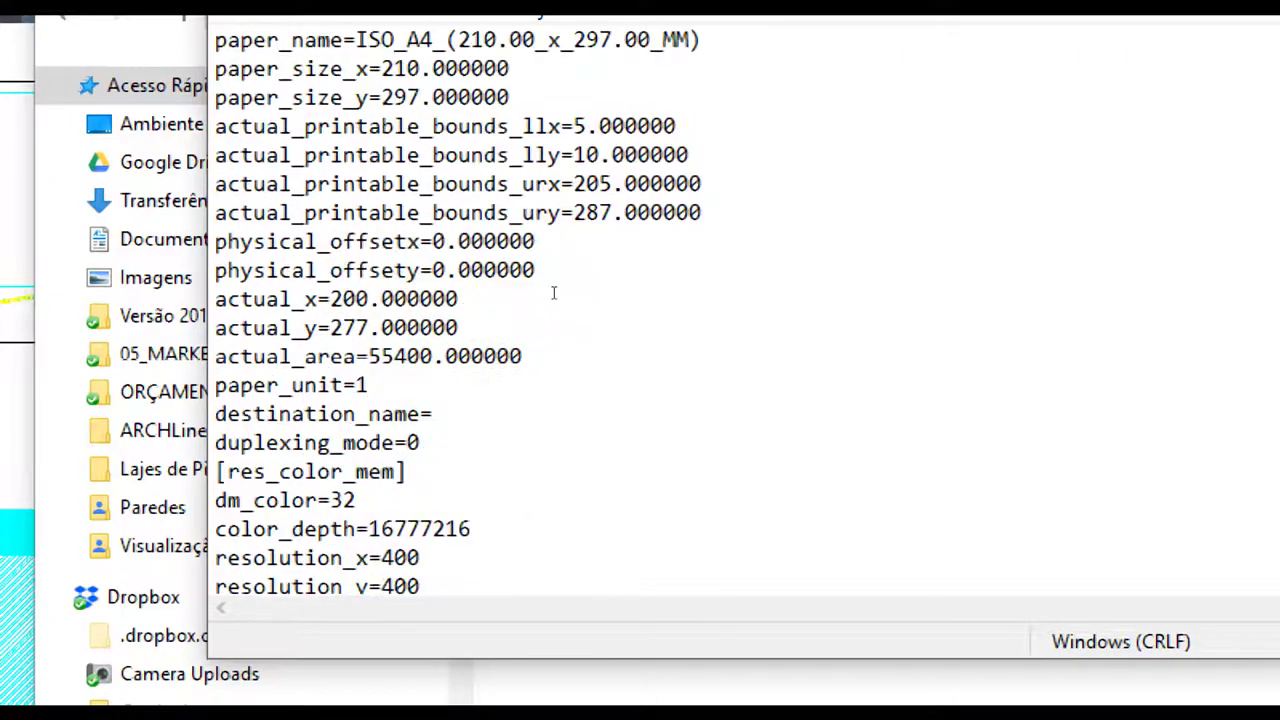
pyautogui.scroll(-1, 553, 292)
pyautogui.scroll(-1, 553, 292)
pyautogui.scroll(-2, 553, 292)
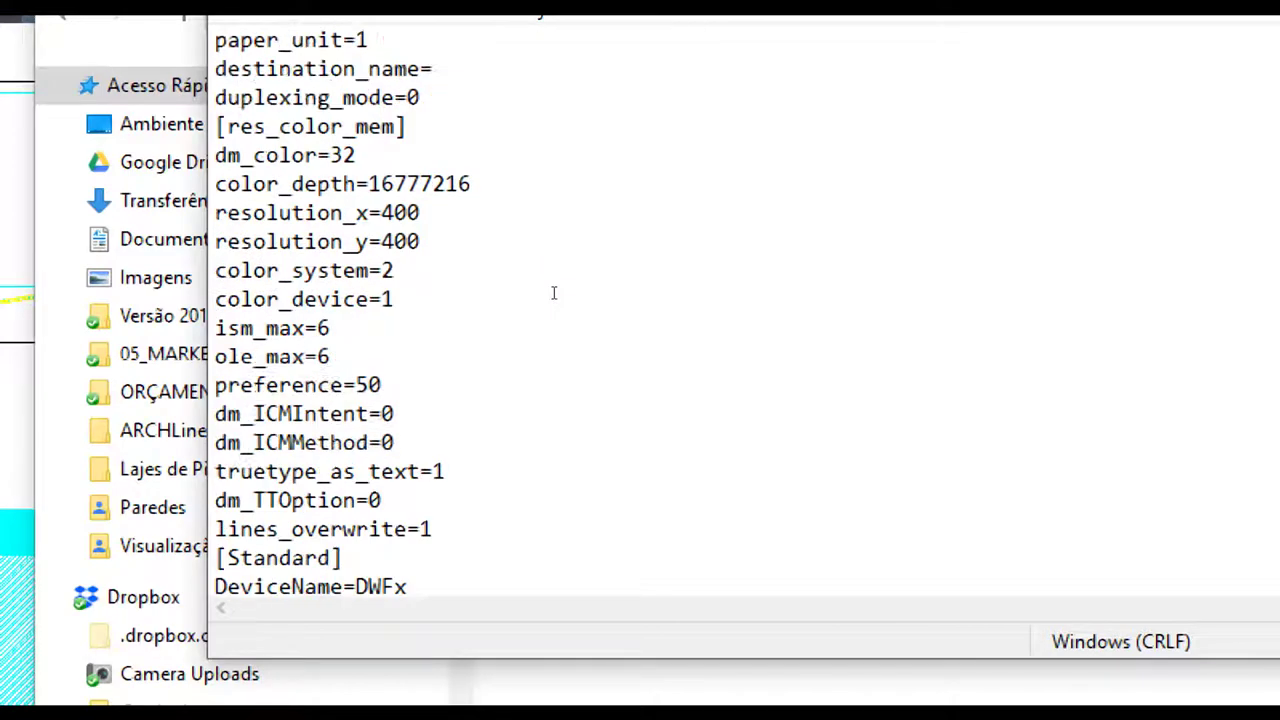
pyautogui.scroll(-2, 553, 292)
pyautogui.scroll(-5, 545, 294)
pyautogui.scroll(-1, 541, 296)
pyautogui.scroll(9, 541, 296)
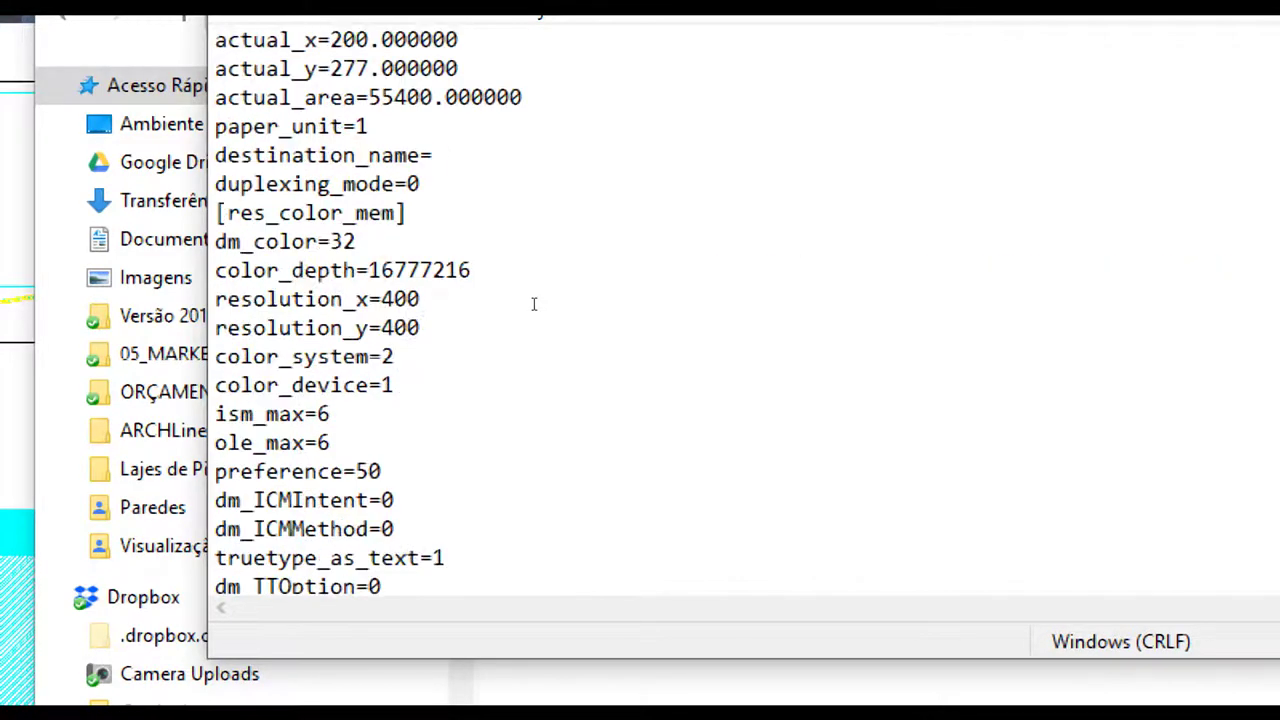
pyautogui.scroll(5, 541, 296)
pyautogui.scroll(-2, 532, 300)
pyautogui.scroll(-2, 531, 302)
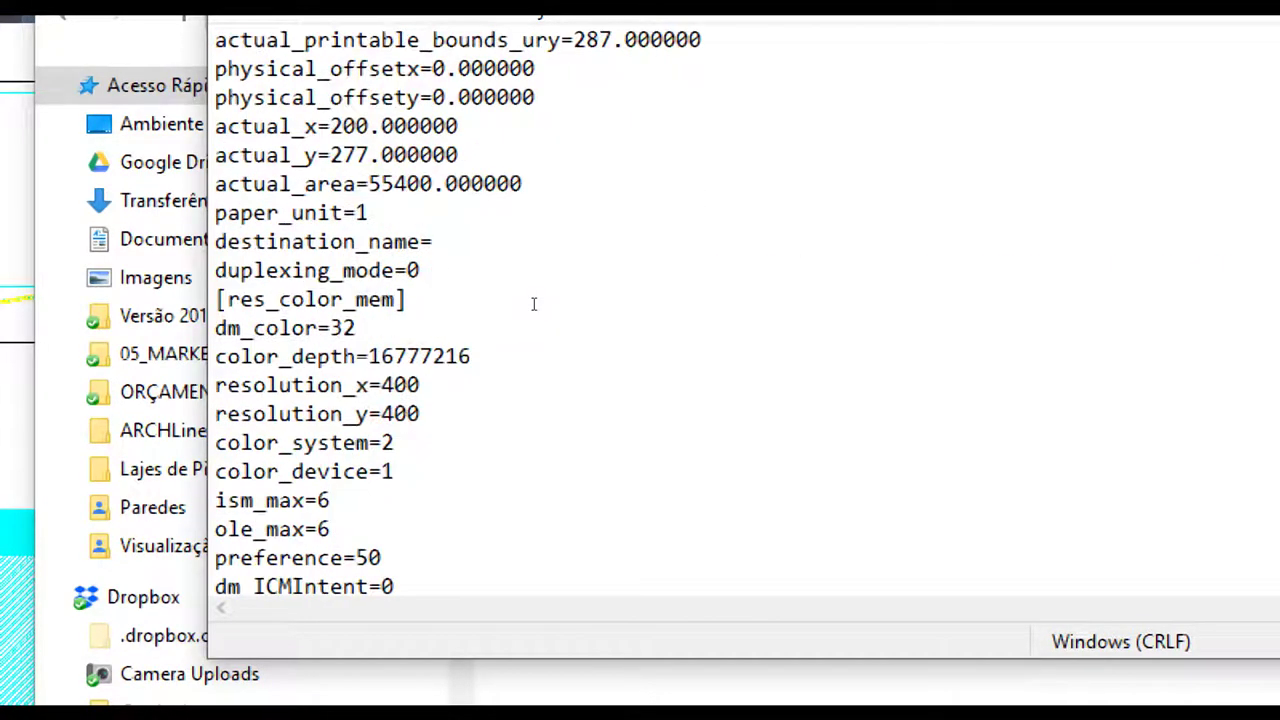
pyautogui.scroll(-2, 531, 302)
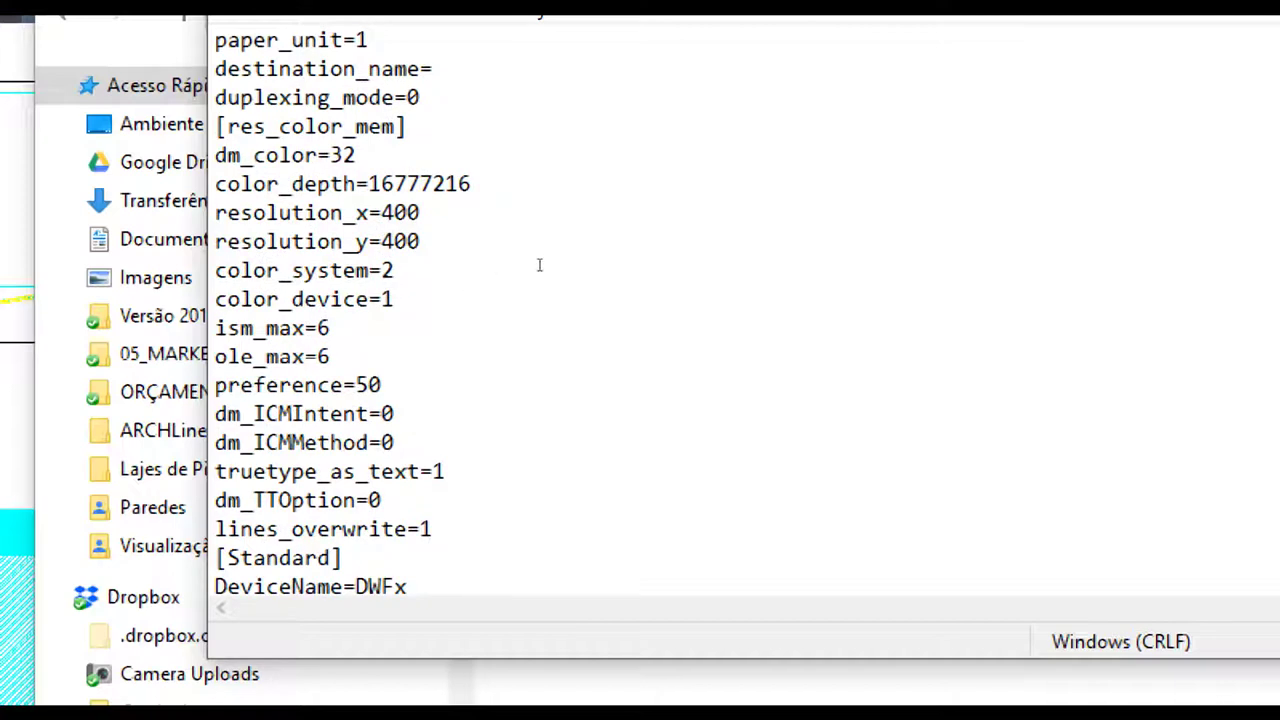
# Replace the 400 values of resolution_x and resolution_y with 1200
pyautogui.click(524, 256)
pyautogui.hotkey('shift', 'Left')
pyautogui.hotkey('shift', 'Home')
pyautogui.hotkey('shift', 'Up')
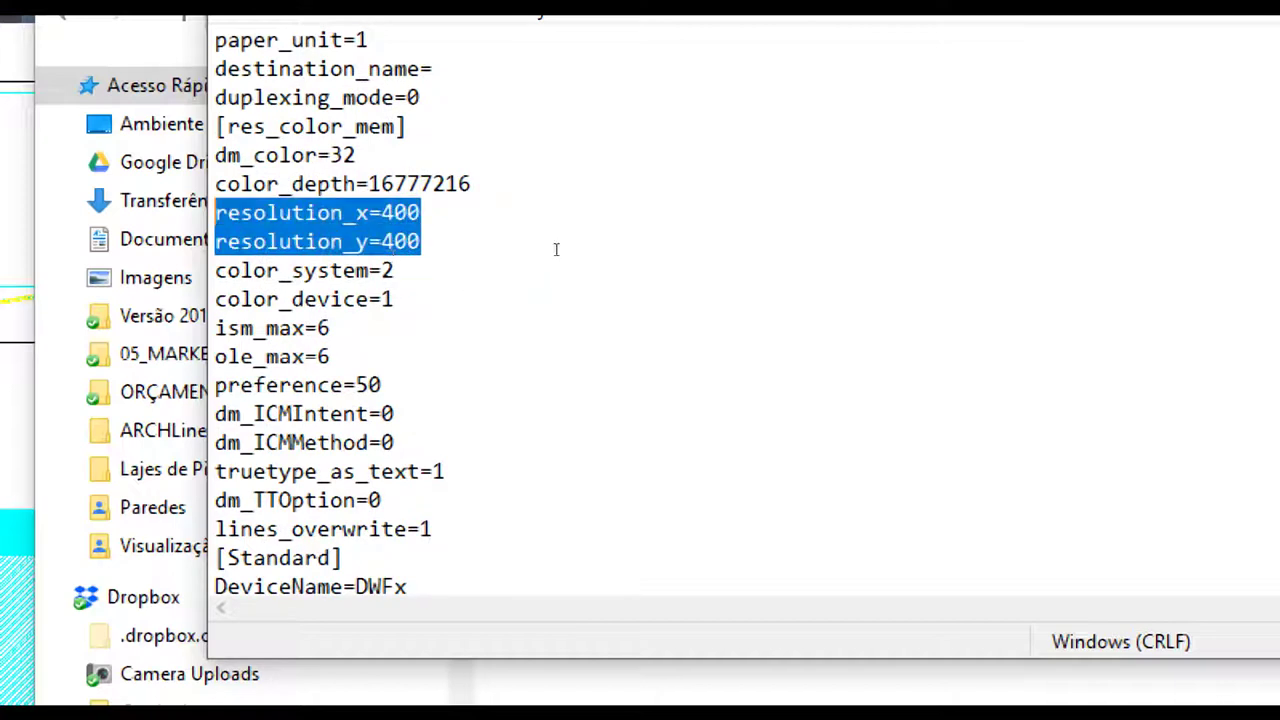
pyautogui.press('End')
pyautogui.hotkey('shift', 'Down')
pyautogui.hotkey('shift', 'Left')
pyautogui.hotkey('shift', 'Left')
pyautogui.hotkey('shift', 'Left')
pyautogui.hotkey('shift', 'Left')
pyautogui.hotkey('shift', 'Left')
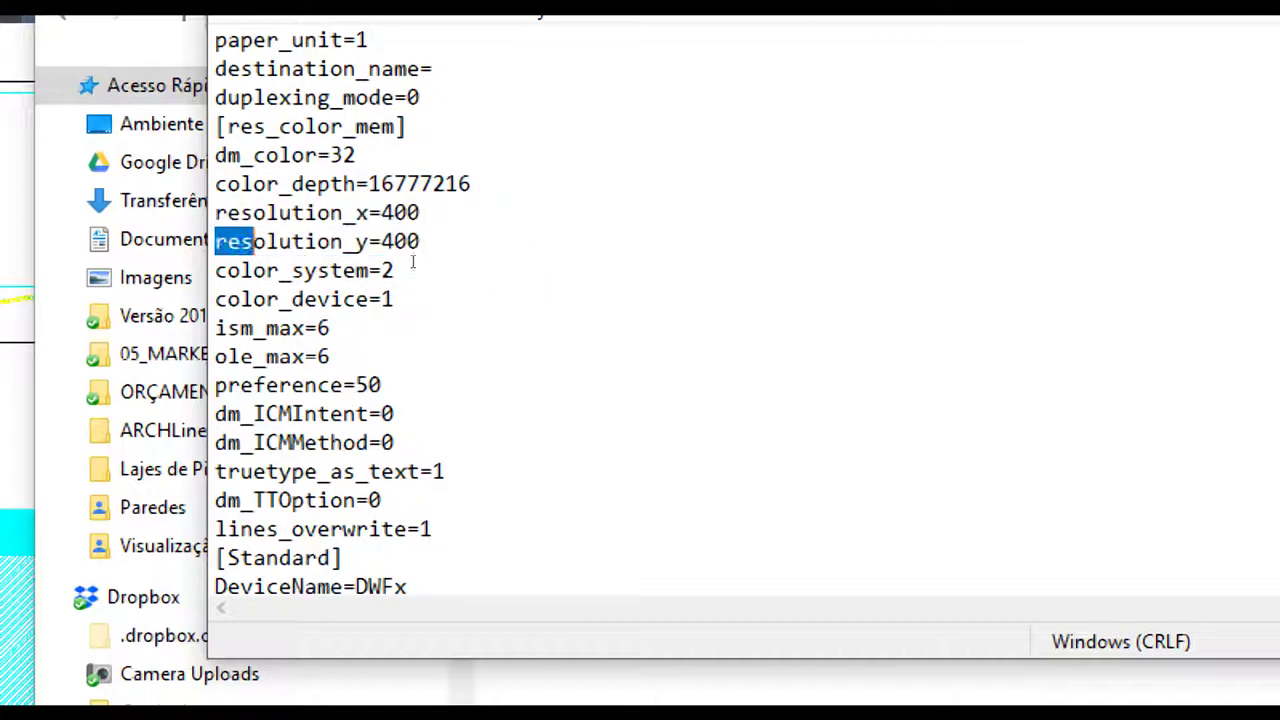
pyautogui.hotkey('shift', 'Left')
pyautogui.hotkey('shift', 'Left')
pyautogui.hotkey('shift', 'Left')
pyautogui.press('Left')
pyautogui.press('Left')
pyautogui.press('Left')
pyautogui.hotkey('shift', 'End')
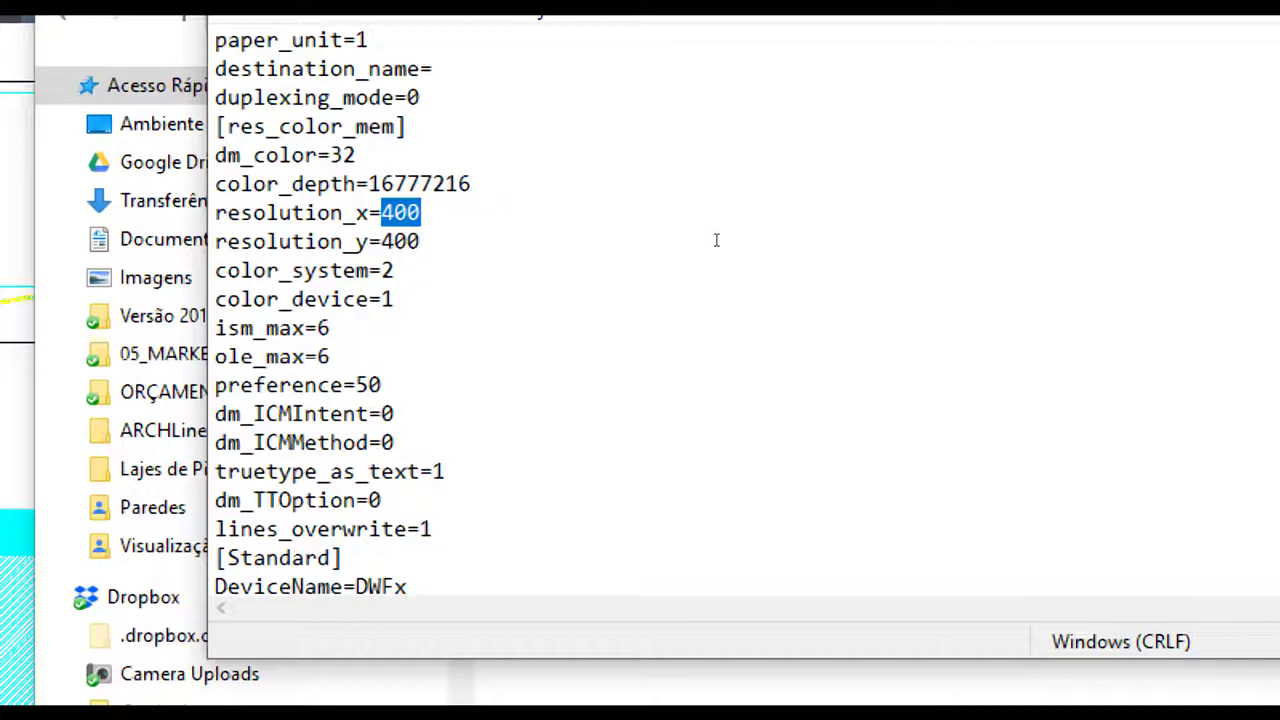
pyautogui.write('1200')
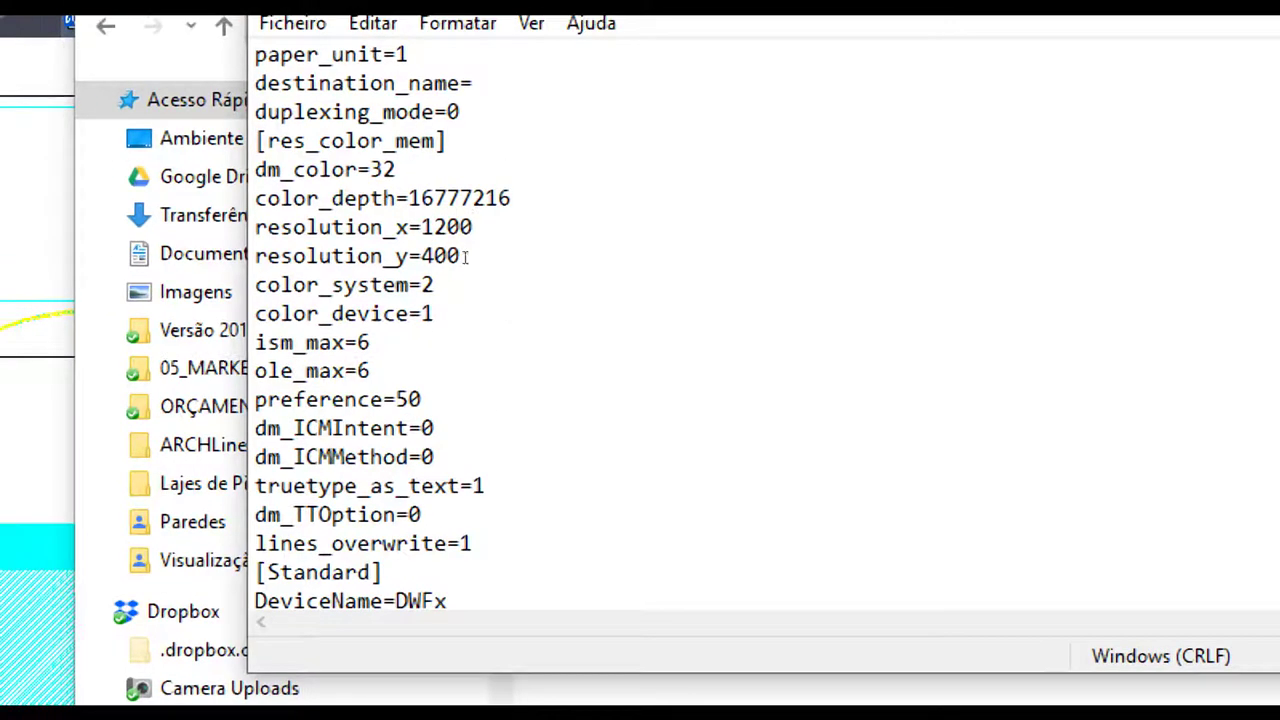
pyautogui.doubleClick(463, 257)
pyautogui.write('12')
pyautogui.write('00')
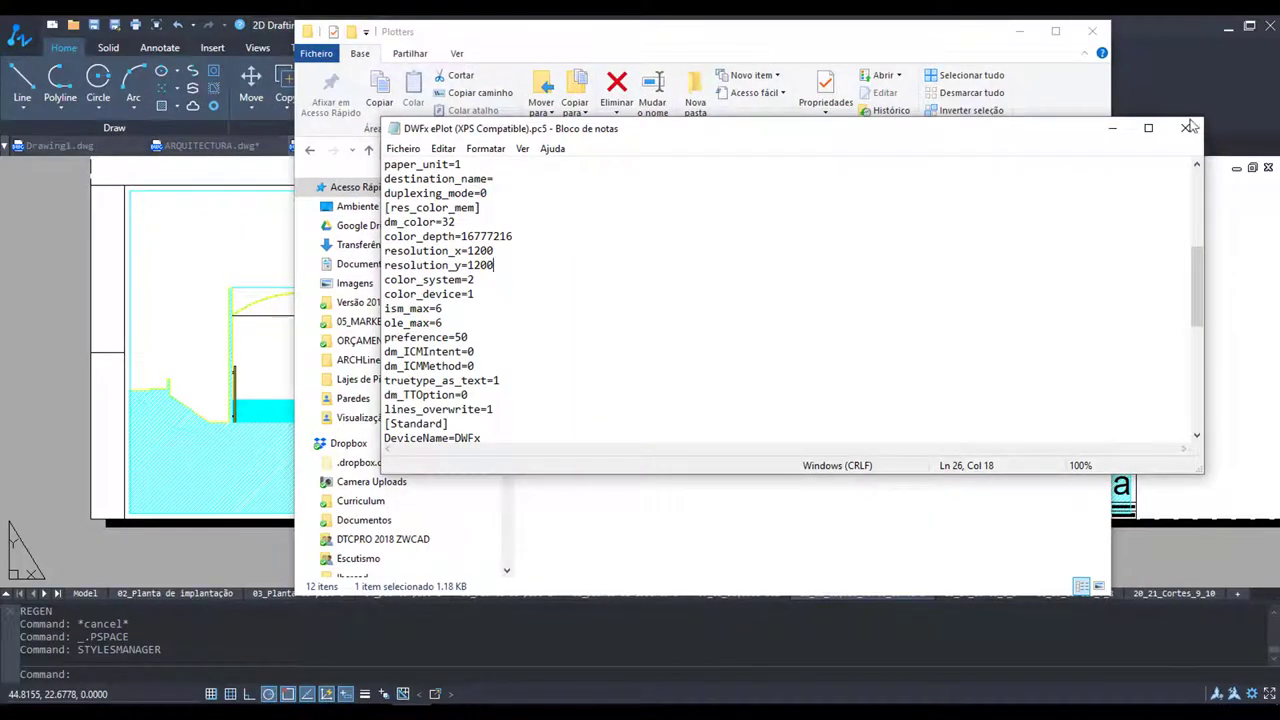
# Close Notepad, saving the edited plotter file with Guardar
pyautogui.click(1192, 127)
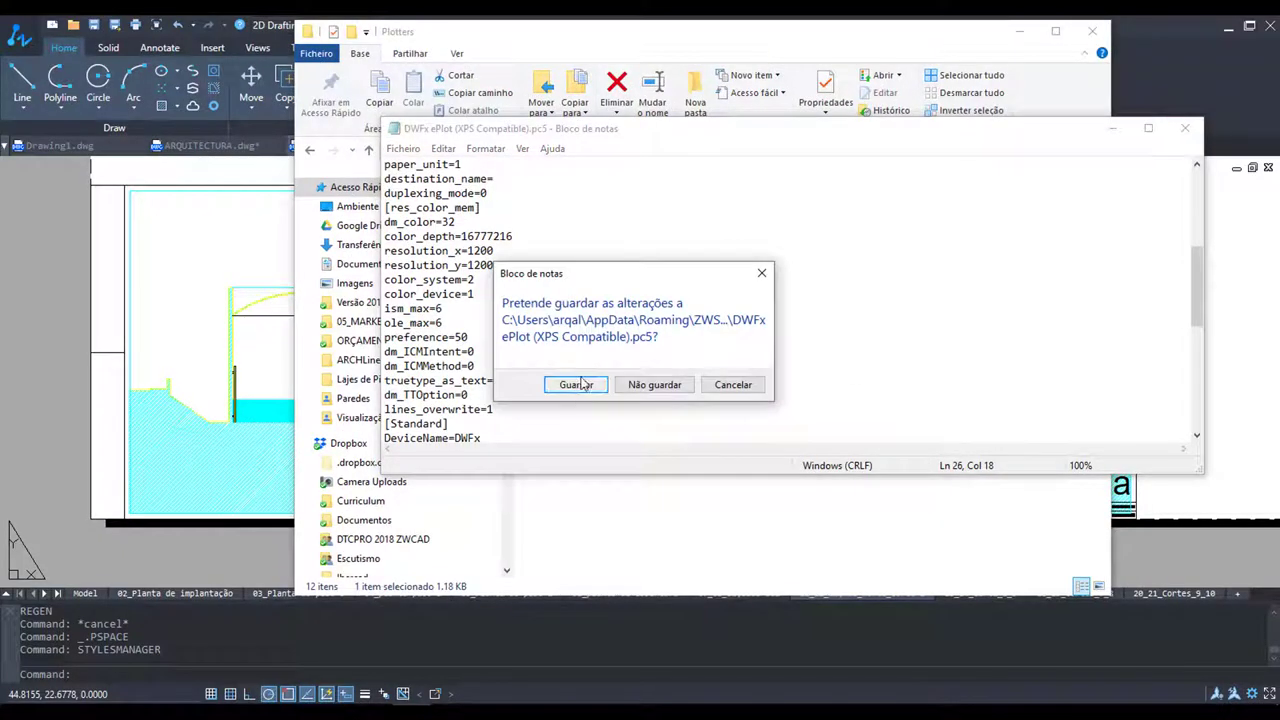
pyautogui.click(579, 384)
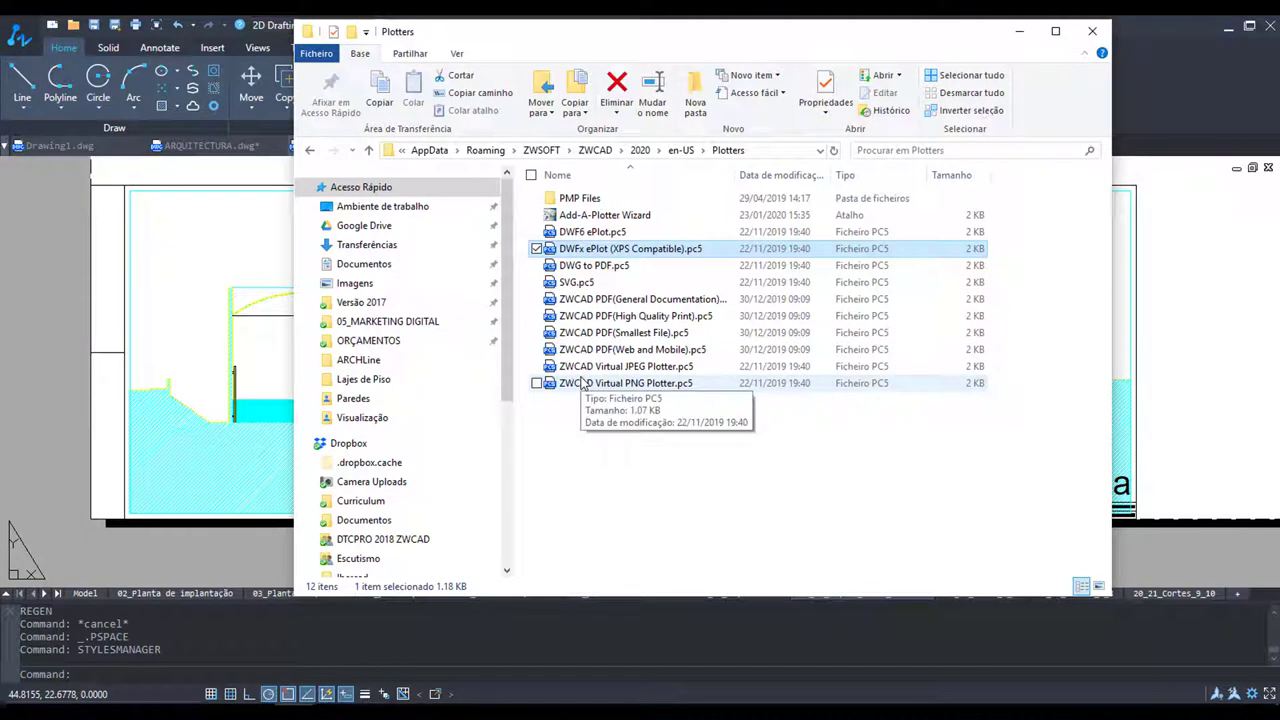